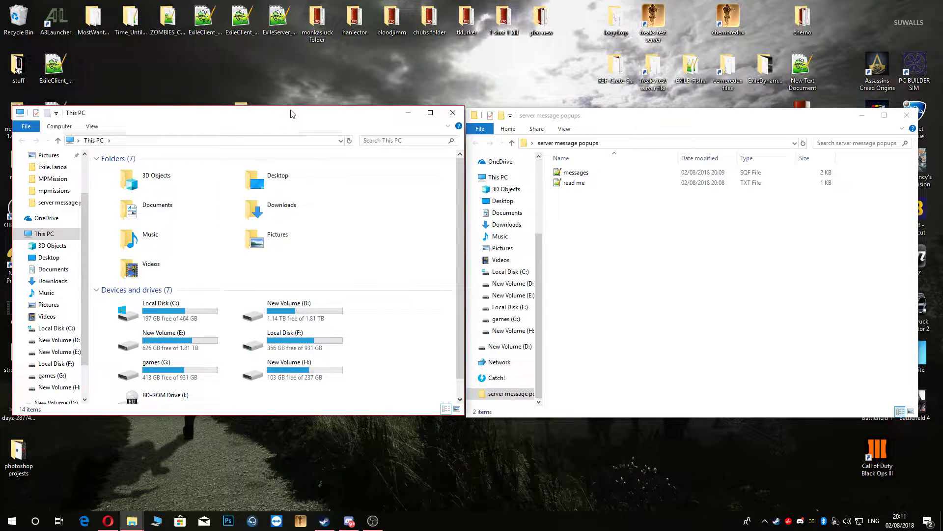
# Rearrange the drives and popups folder windows and select the read me file
pyautogui.moveTo(260, 111)
pyautogui.mouseDown()
pyautogui.moveTo(259, 137)
pyautogui.moveTo(281, 80)
pyautogui.mouseUp()
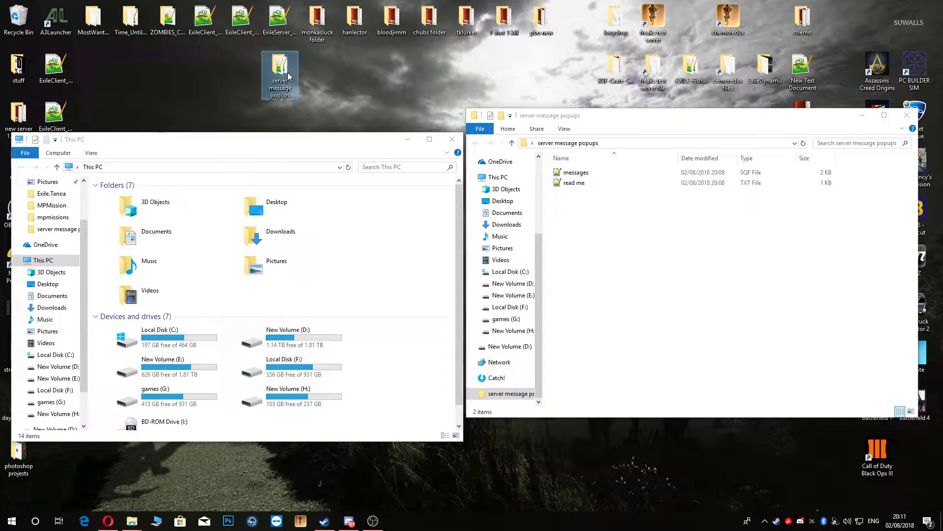
pyautogui.moveTo(654, 117); pyautogui.dragTo(653, 140)
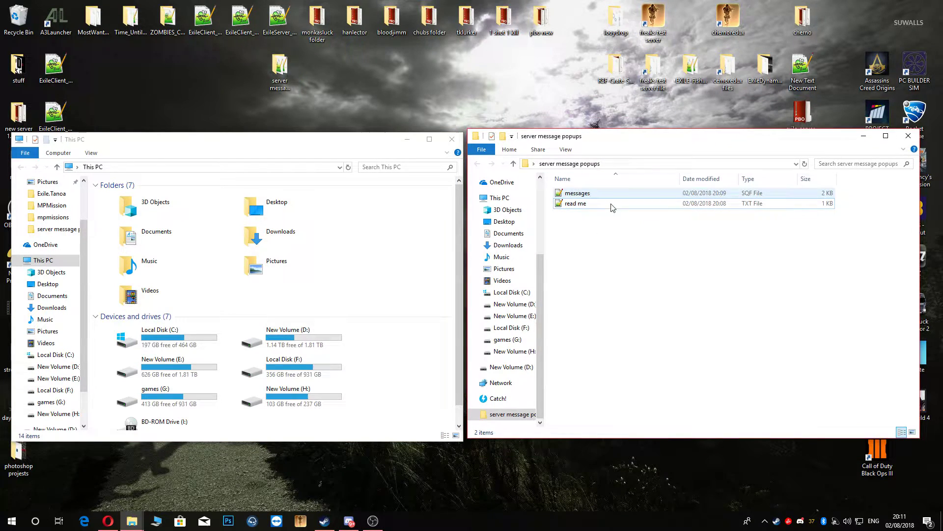
pyautogui.moveTo(620, 254); pyautogui.dragTo(568, 200)
pyautogui.moveTo(620, 248)
pyautogui.mouseDown()
pyautogui.moveTo(580, 220)
pyautogui.moveTo(612, 229)
pyautogui.mouseUp()
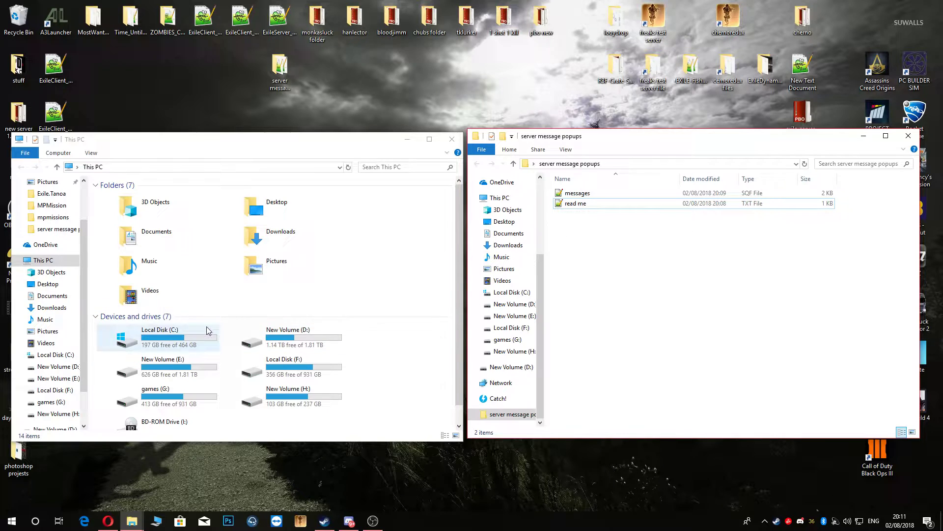
# Browse from Local Disk (C:) through this is my test server, steamapps and common into Arma 3 Server
pyautogui.click(312, 148)
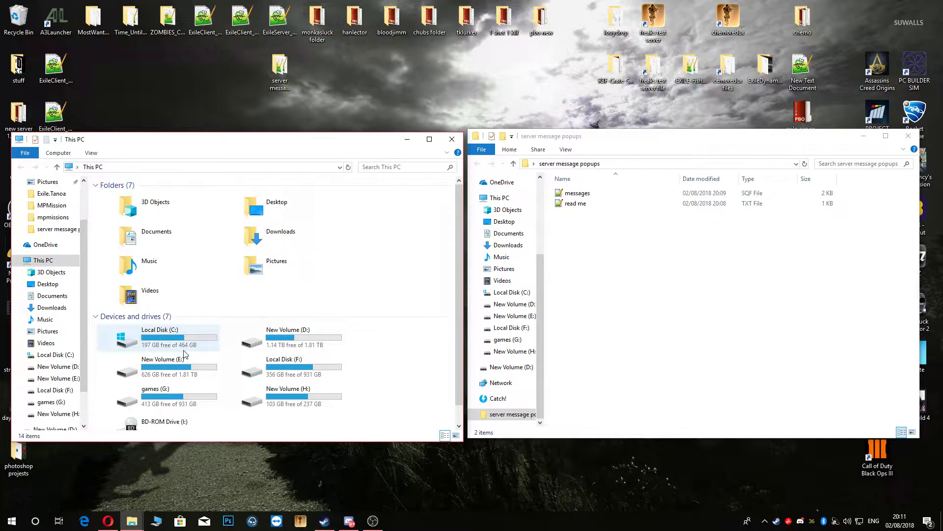
pyautogui.click(158, 343)
pyautogui.doubleClick(157, 344)
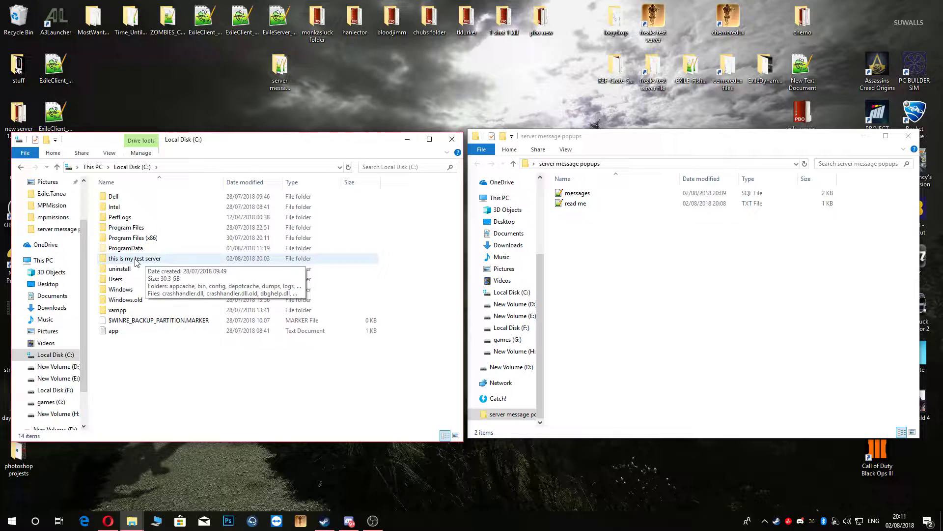
pyautogui.doubleClick(136, 259)
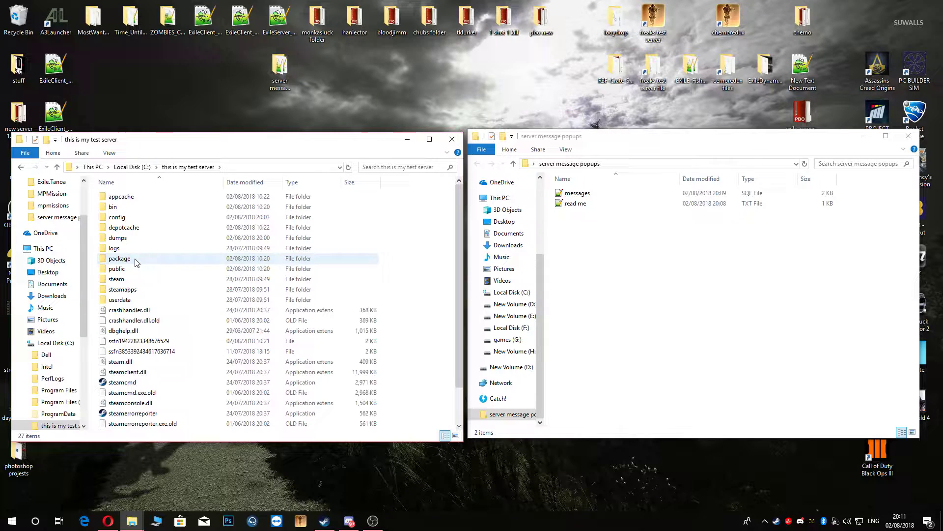
pyautogui.click(122, 289)
pyautogui.doubleClick(134, 291)
pyautogui.doubleClick(127, 197)
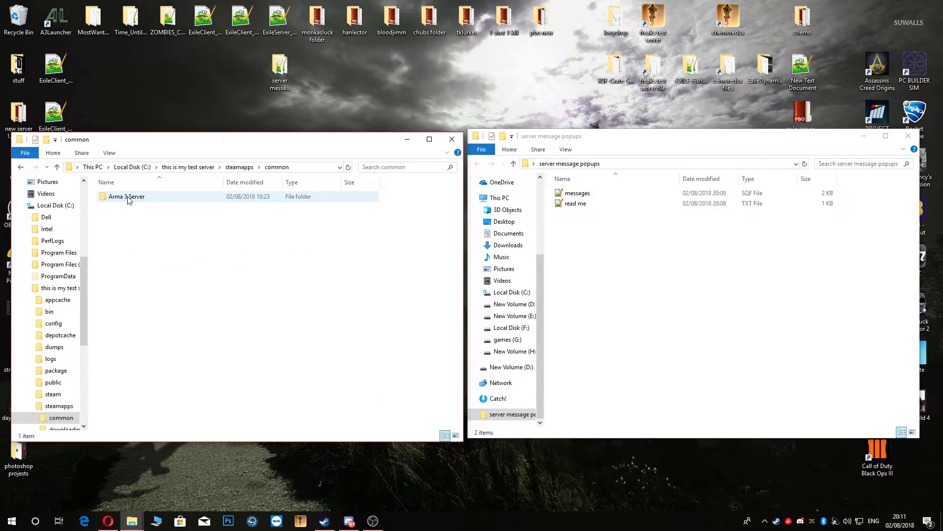
pyautogui.doubleClick(129, 198)
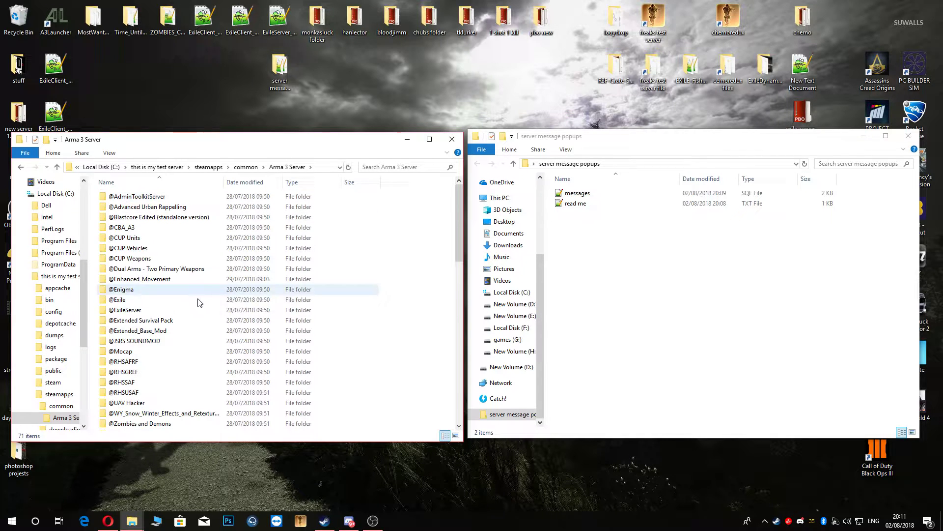
pyautogui.scroll(-5, 185, 317)
pyautogui.scroll(-4, 186, 318)
pyautogui.scroll(3, 162, 295)
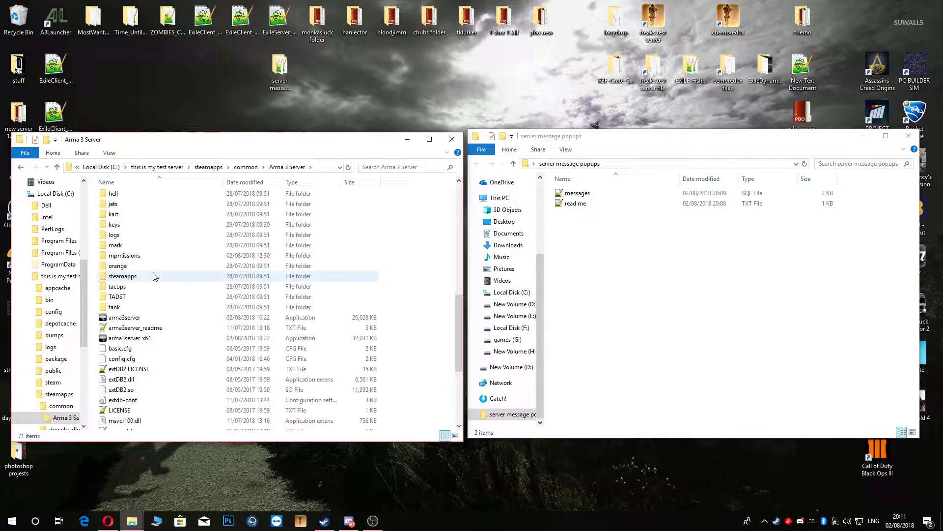
# Open the mpmissions folder, beside the popups folder with read me selected
pyautogui.doubleClick(135, 257)
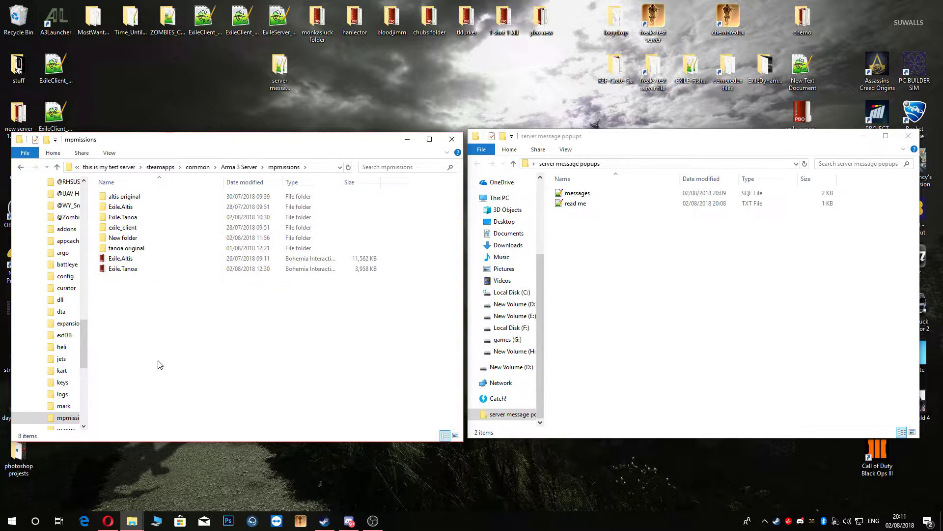
pyautogui.moveTo(584, 243); pyautogui.dragTo(565, 214)
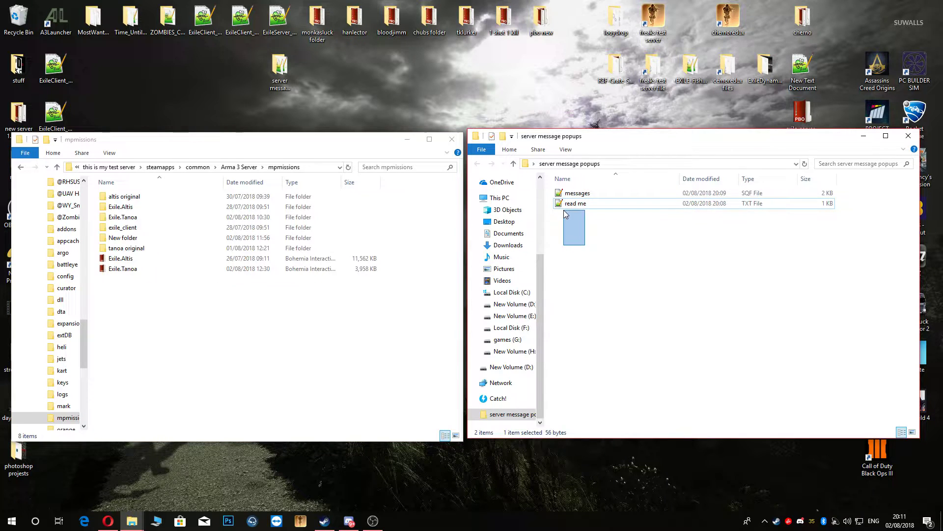
pyautogui.click(236, 345)
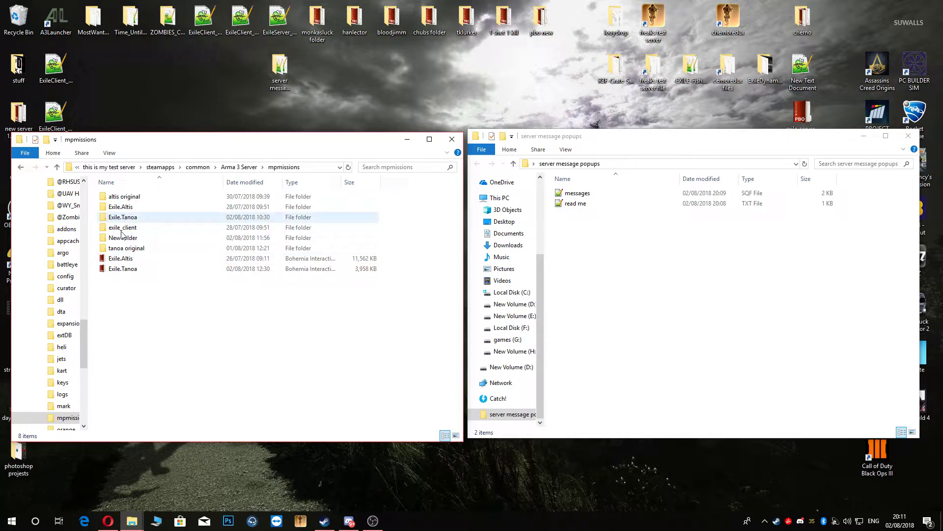
pyautogui.click(124, 269)
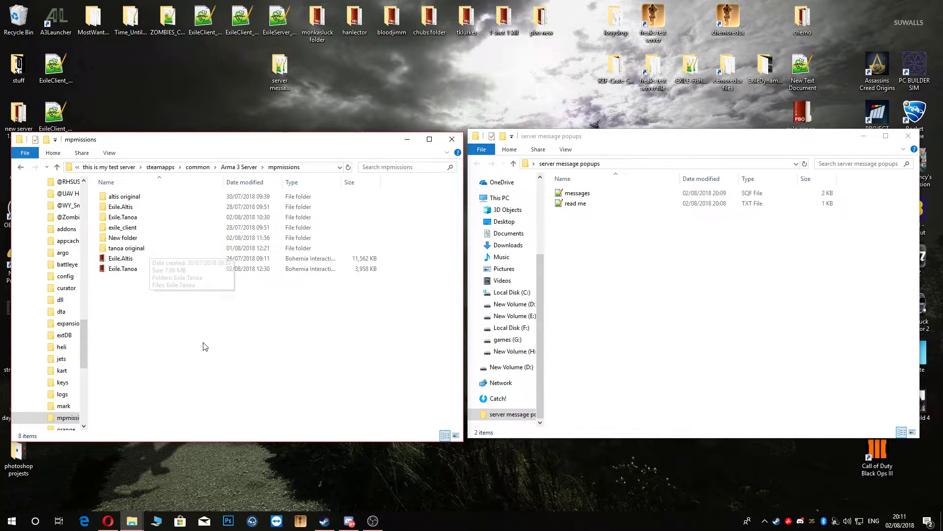
# Enter Exile.Tanoa and paste the messages script copied from the popups folder
pyautogui.doubleClick(123, 216)
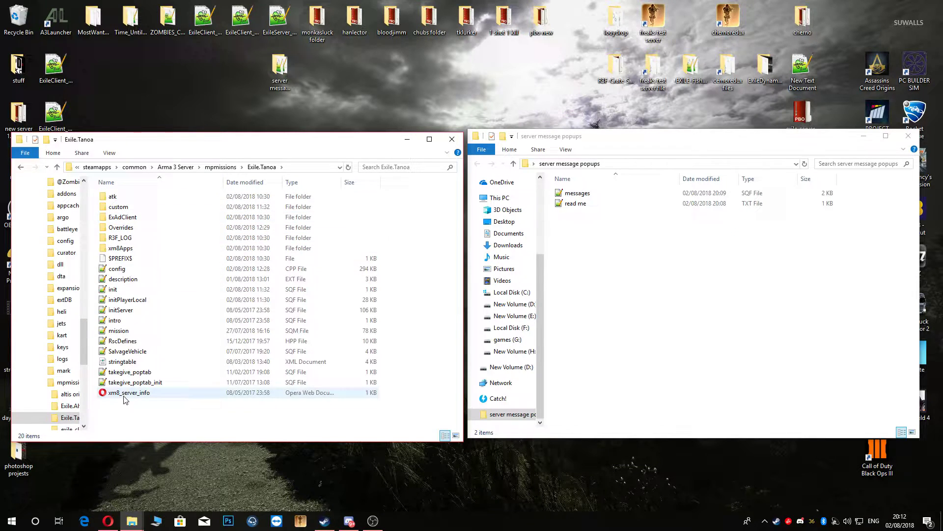
pyautogui.moveTo(259, 411)
pyautogui.mouseDown()
pyautogui.moveTo(110, 214)
pyautogui.moveTo(194, 417)
pyautogui.mouseUp()
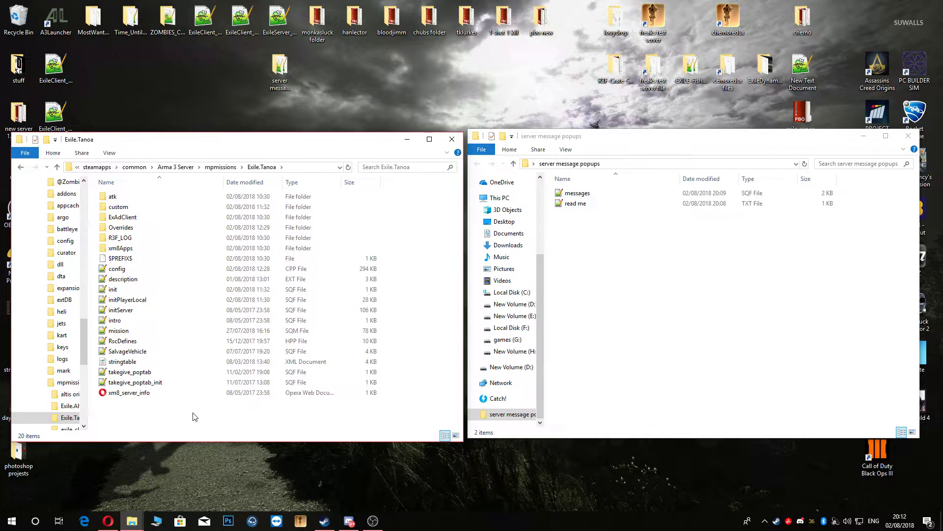
pyautogui.rightClick(579, 197)
pyautogui.click(604, 369)
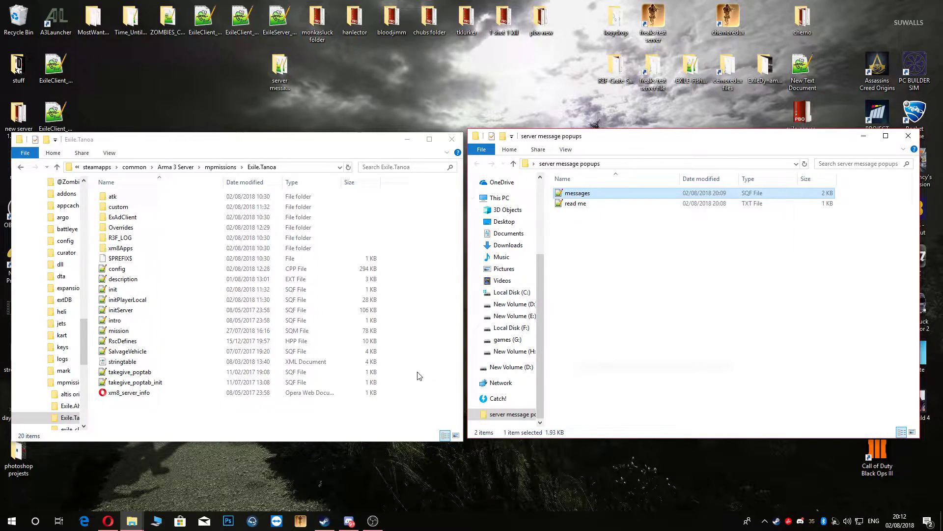
pyautogui.rightClick(236, 425)
pyautogui.click(273, 348)
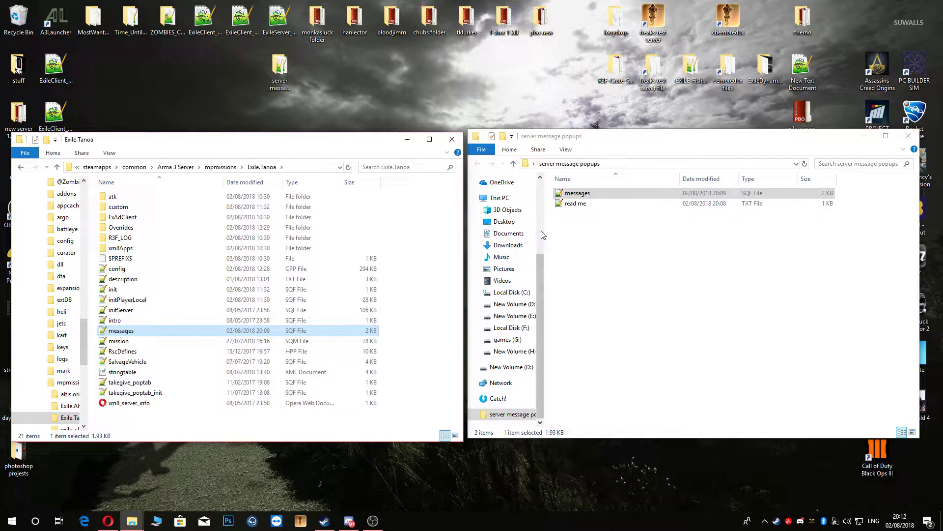
# Copy the execVM messages.sqf line from read me, then minimize Notepad++ to reach Explorer
pyautogui.doubleClick(575, 204)
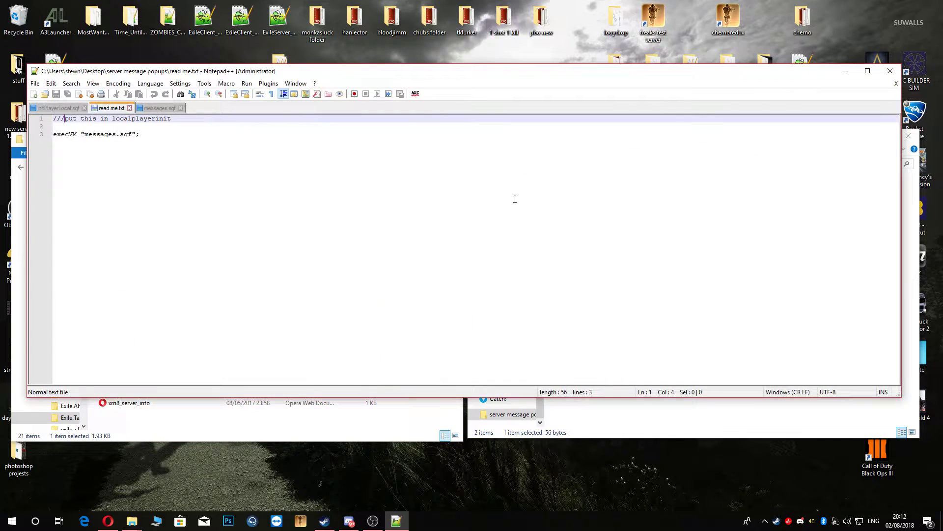
pyautogui.moveTo(151, 135); pyautogui.dragTo(46, 136)
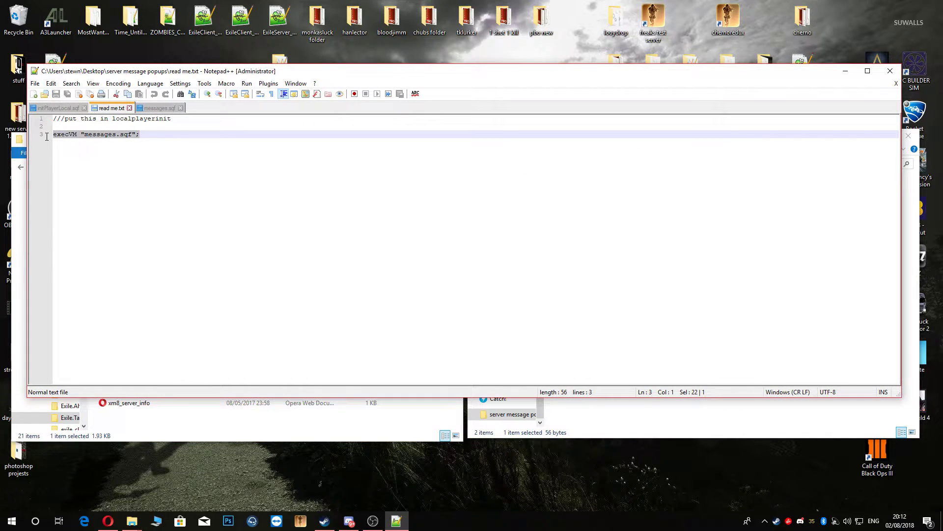
pyautogui.rightClick(61, 138)
pyautogui.click(93, 160)
pyautogui.click(846, 71)
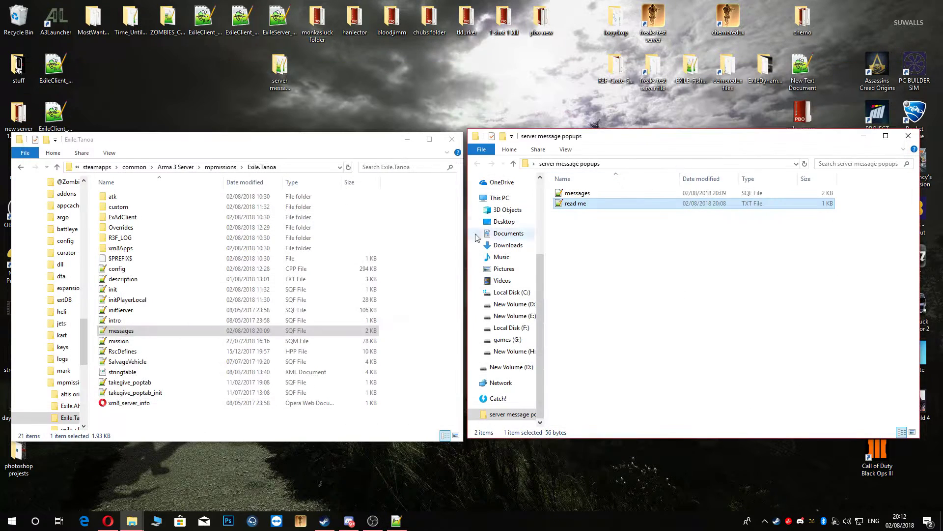
# Open initPlayerLocal.sqf and paste the execVM messages.sqf line as a new line after line 120
pyautogui.doubleClick(128, 299)
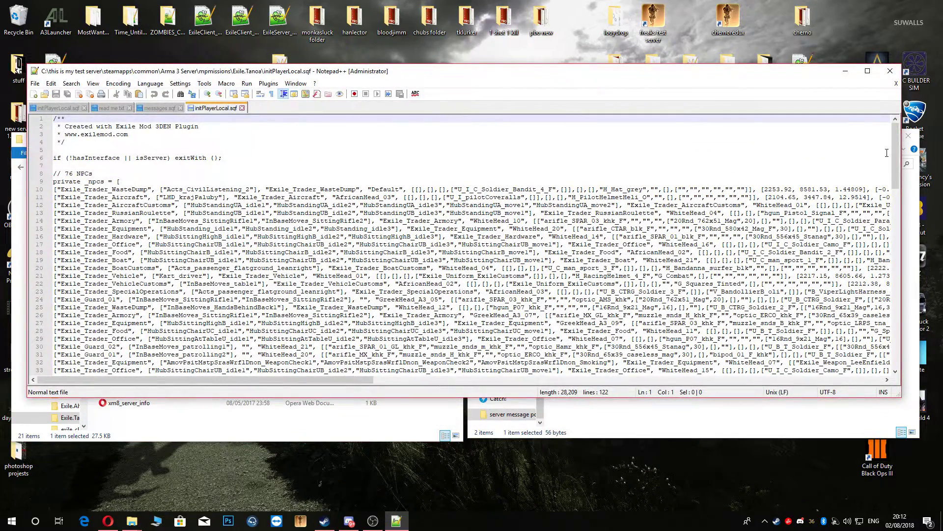
pyautogui.moveTo(893, 152); pyautogui.dragTo(893, 354)
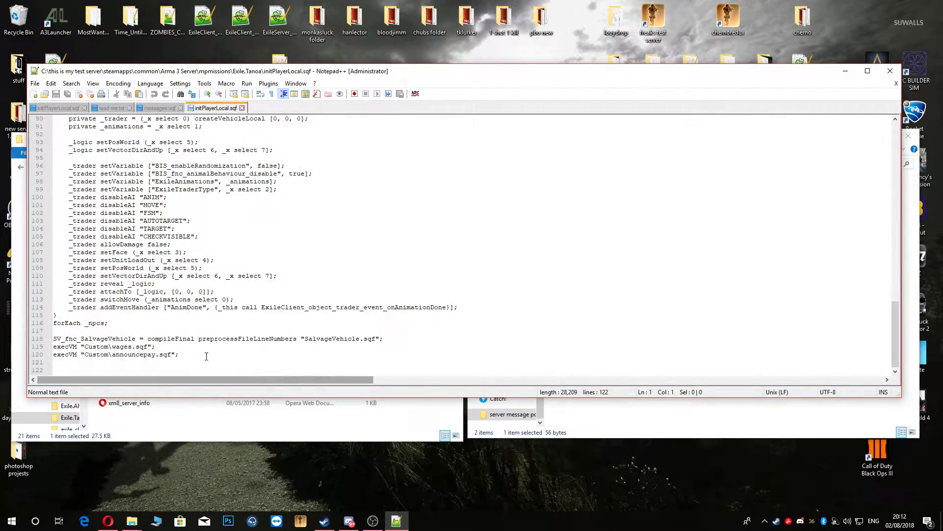
pyautogui.click(182, 354)
pyautogui.press('Return')
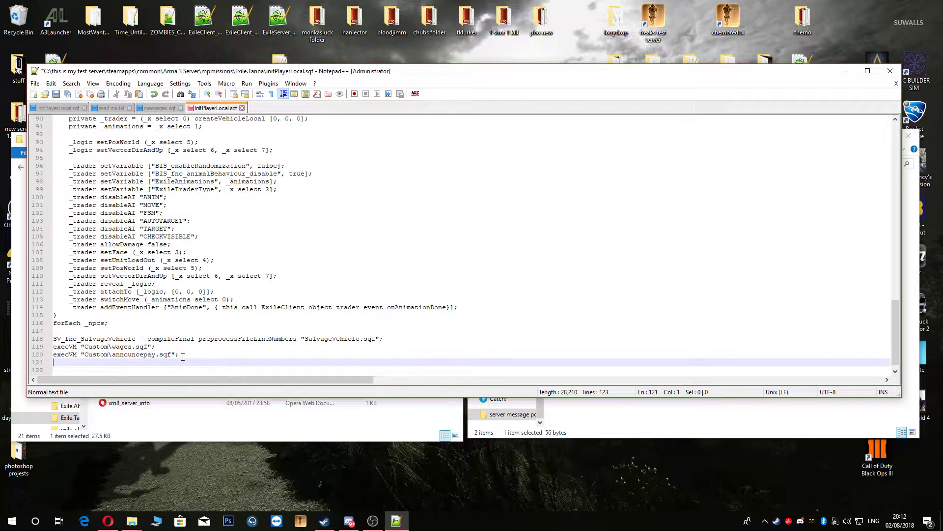
pyautogui.hotkey('ctrl', 'v')
# Prefix messages.sqf on line 121 with Custom\ copied from line 120, and save
pyautogui.moveTo(113, 354); pyautogui.dragTo(81, 354)
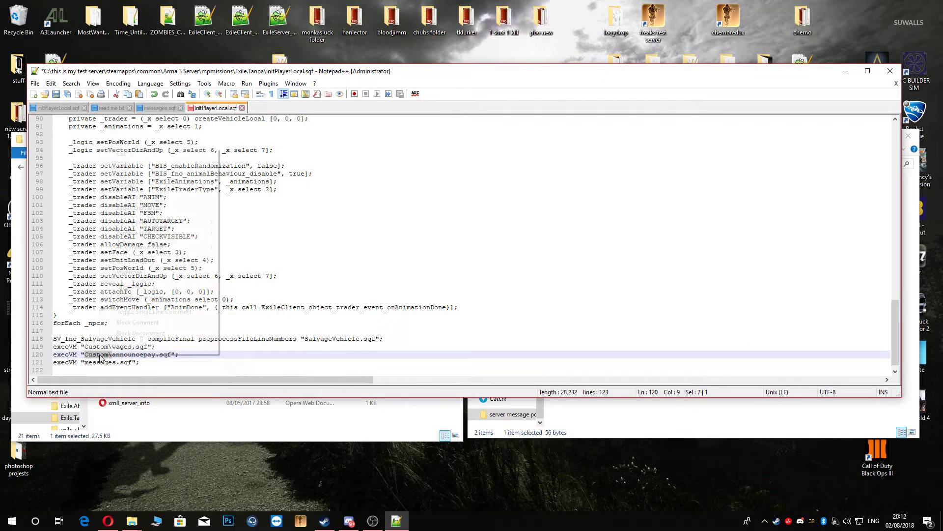
pyautogui.rightClick(99, 356)
pyautogui.click(148, 168)
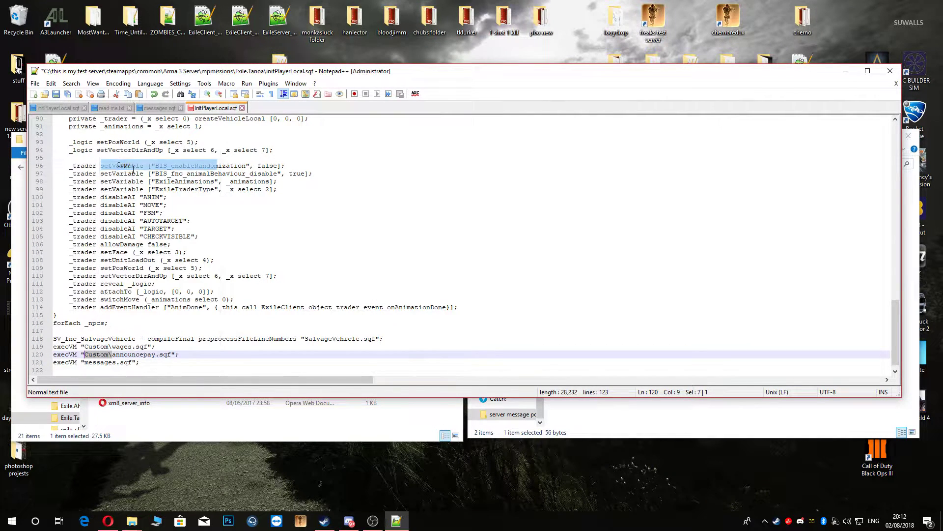
pyautogui.click(83, 363)
pyautogui.hotkey('ctrl', 'v')
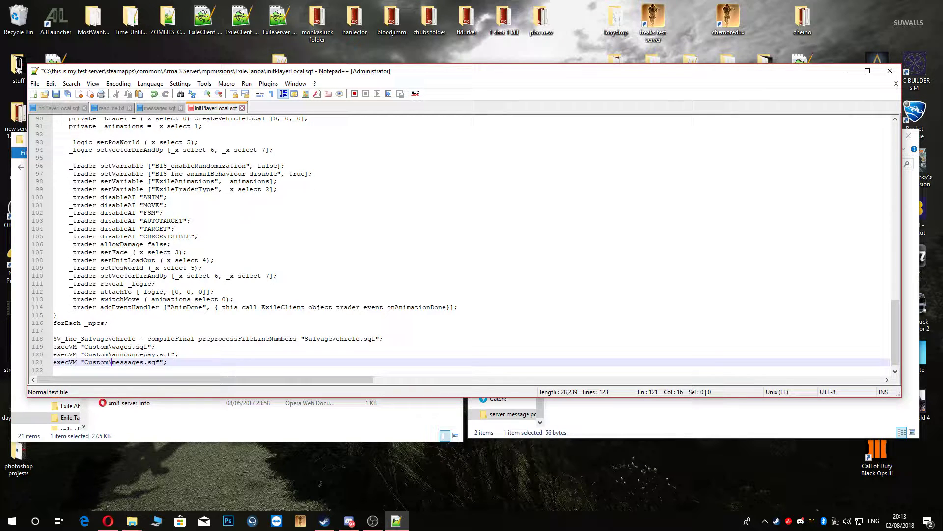
pyautogui.click(56, 94)
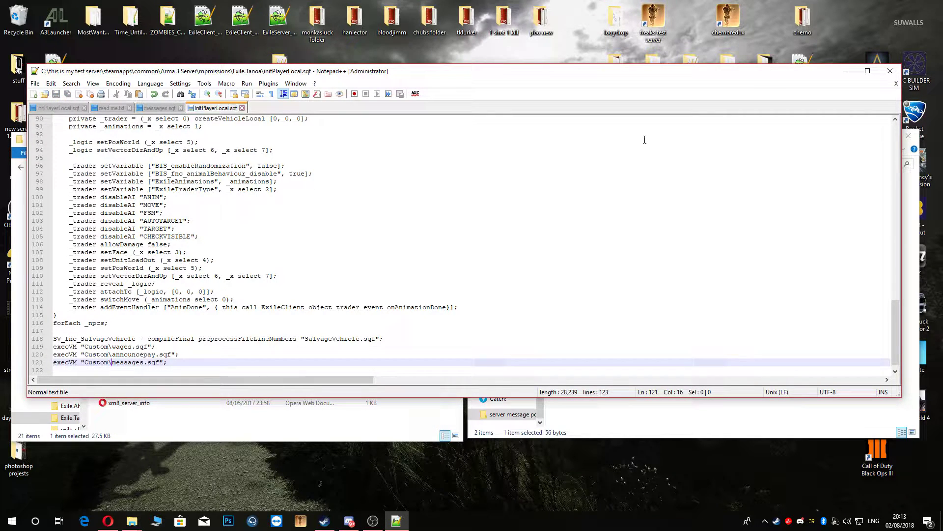
# Drag messages into the custom folder, then open custom\messages.sqf in Notepad++
pyautogui.click(845, 70)
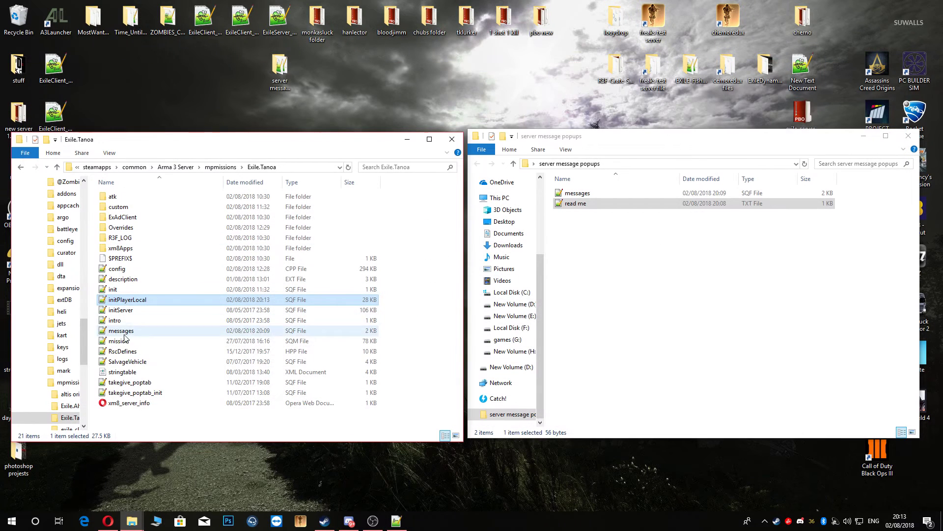
pyautogui.moveTo(120, 330)
pyautogui.mouseDown()
pyautogui.moveTo(139, 206)
pyautogui.moveTo(122, 208)
pyautogui.mouseUp()
pyautogui.click(122, 208)
pyautogui.doubleClick(124, 208)
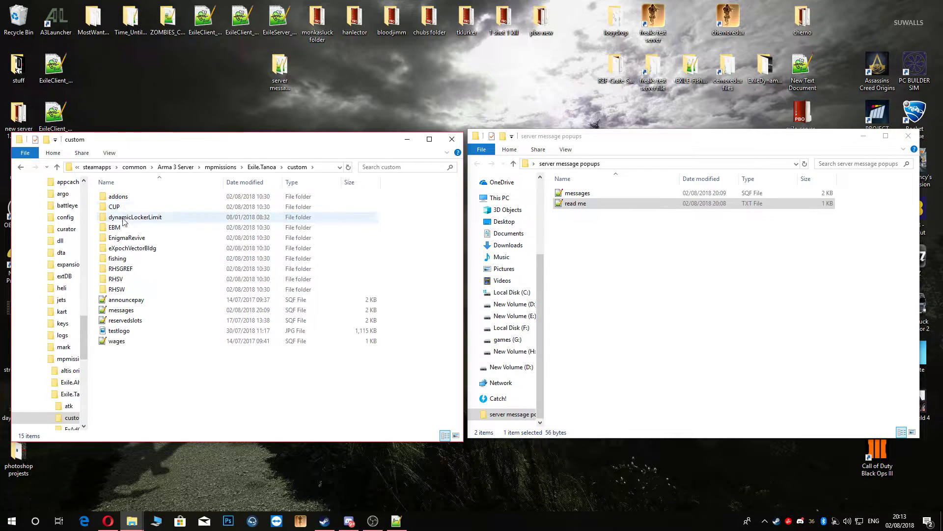
pyautogui.click(121, 310)
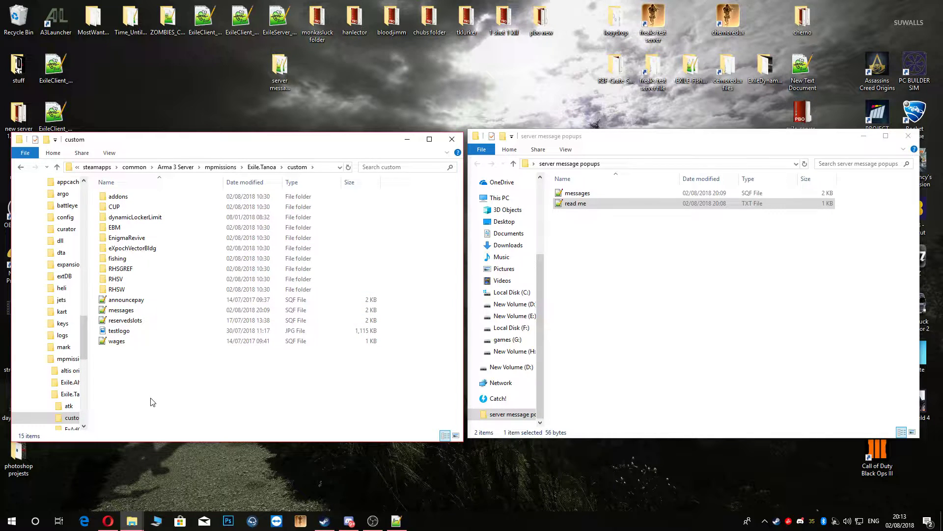
pyautogui.doubleClick(121, 310)
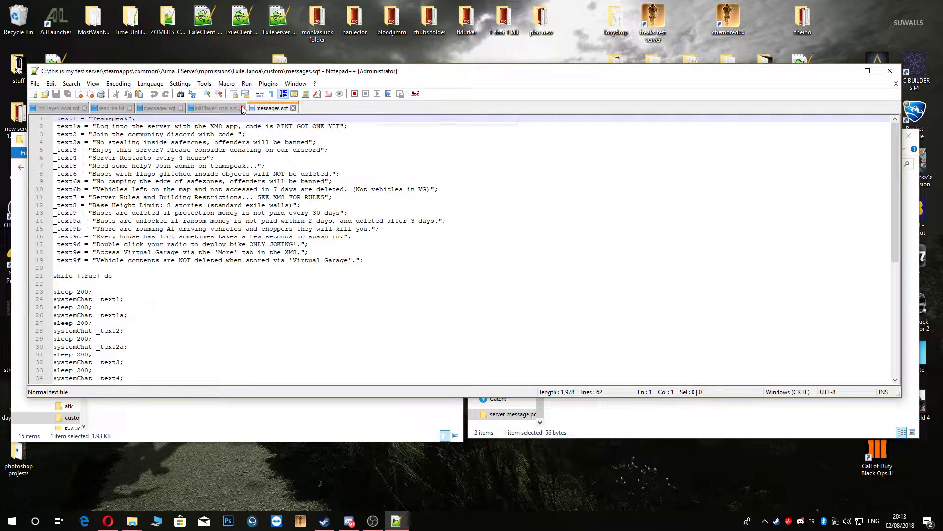
# Close the read me.txt, initPlayerLocal.sqf and duplicate tabs, leaving only messages.sqf
pyautogui.click(241, 108)
pyautogui.click(181, 108)
pyautogui.click(131, 108)
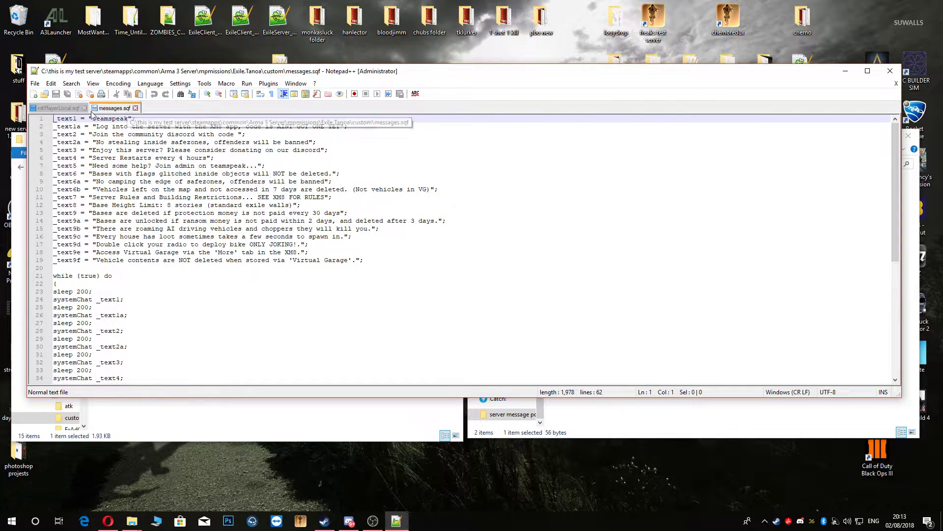
pyautogui.click(85, 108)
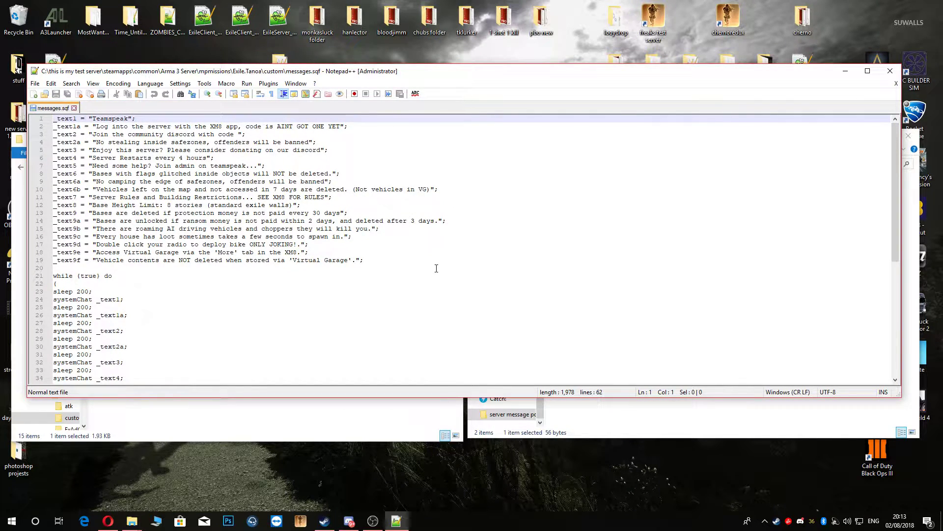
# Read through message lines 1–19, including the Teamspeak message
pyautogui.moveTo(435, 268); pyautogui.dragTo(65, 103)
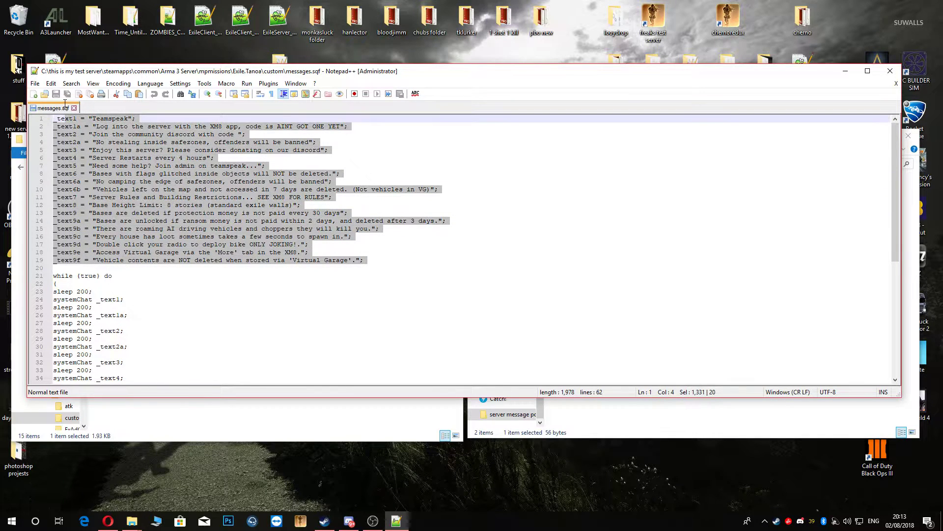
pyautogui.click(389, 265)
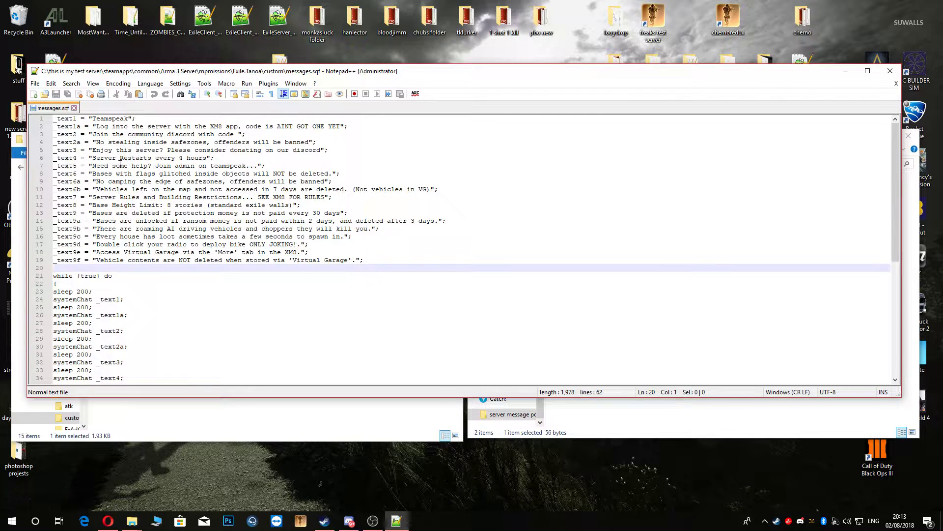
pyautogui.click(129, 118)
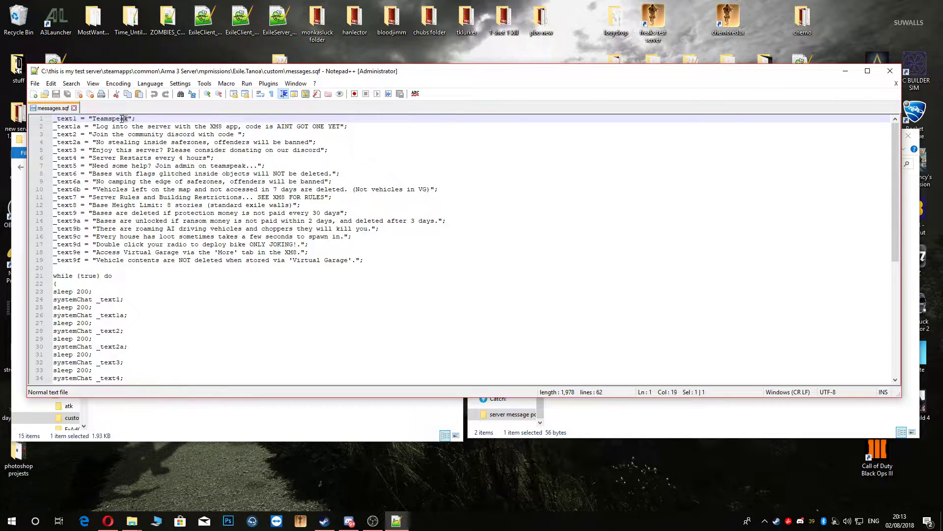
pyautogui.moveTo(131, 118); pyautogui.dragTo(95, 119)
pyautogui.click(166, 117)
pyautogui.moveTo(366, 261); pyautogui.dragTo(379, 263)
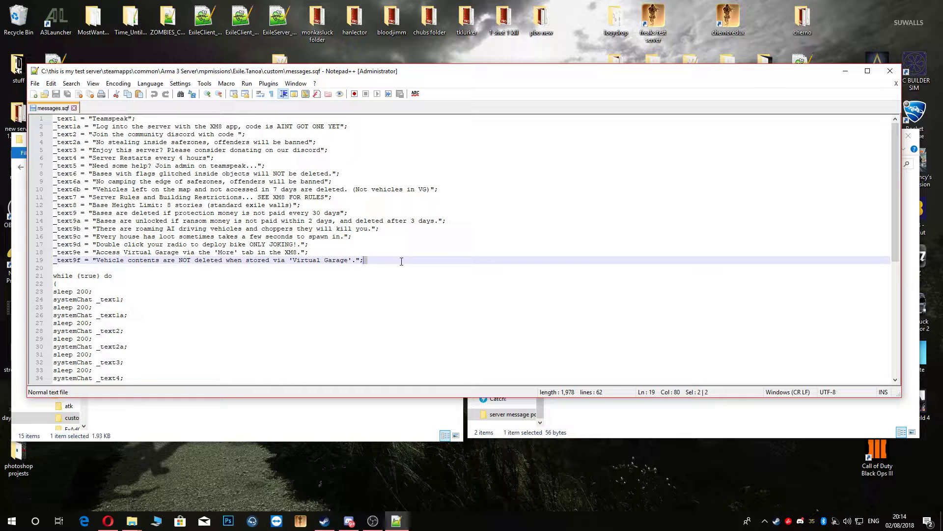
pyautogui.moveTo(402, 261)
pyautogui.mouseDown()
pyautogui.moveTo(53, 119)
pyautogui.moveTo(310, 252)
pyautogui.mouseUp()
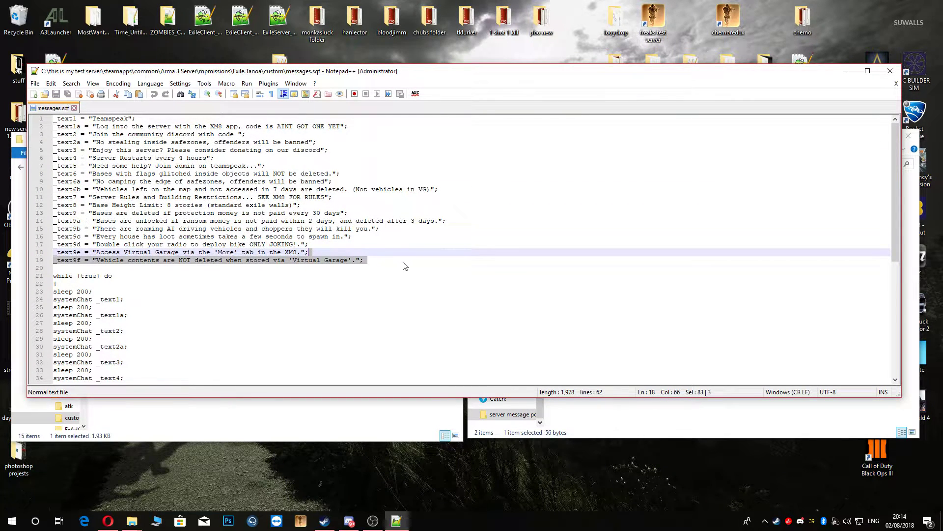
pyautogui.click(360, 261)
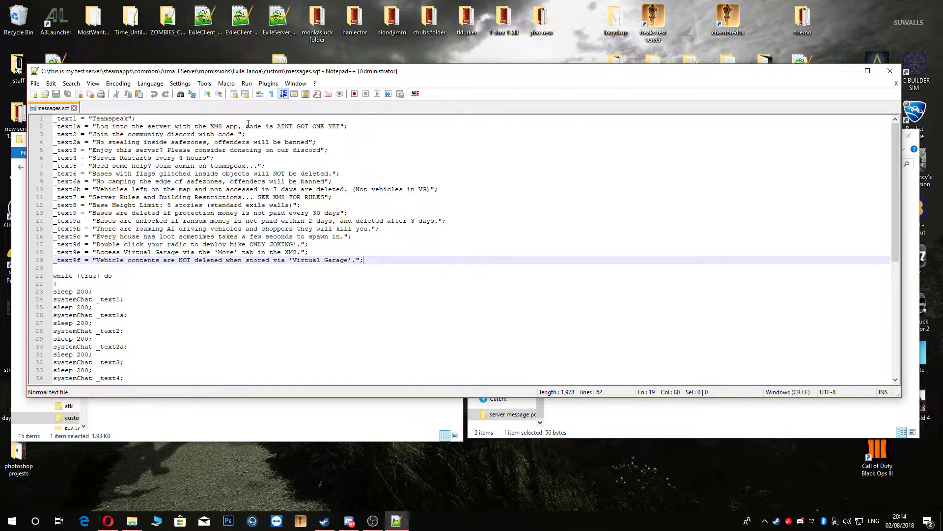
pyautogui.scroll(-5, 251, 336)
pyautogui.scroll(-5, 251, 335)
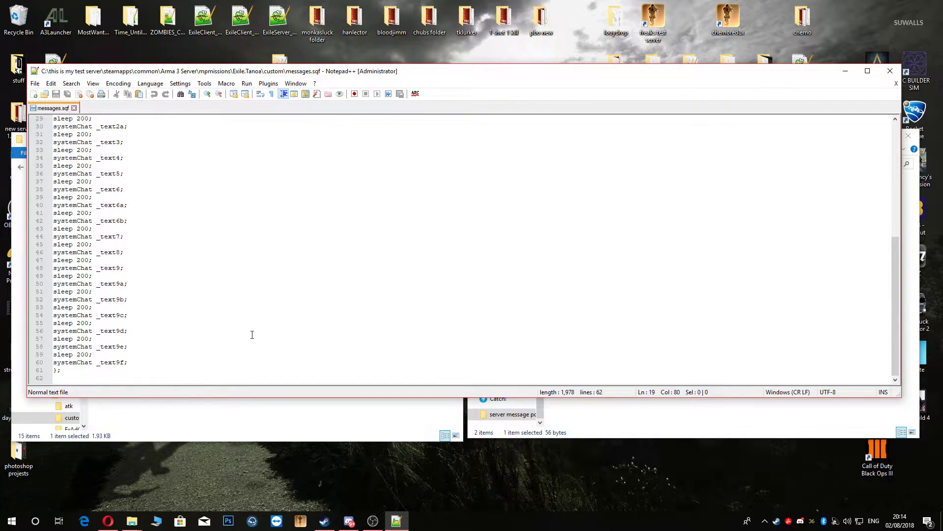
pyautogui.scroll(10, 251, 336)
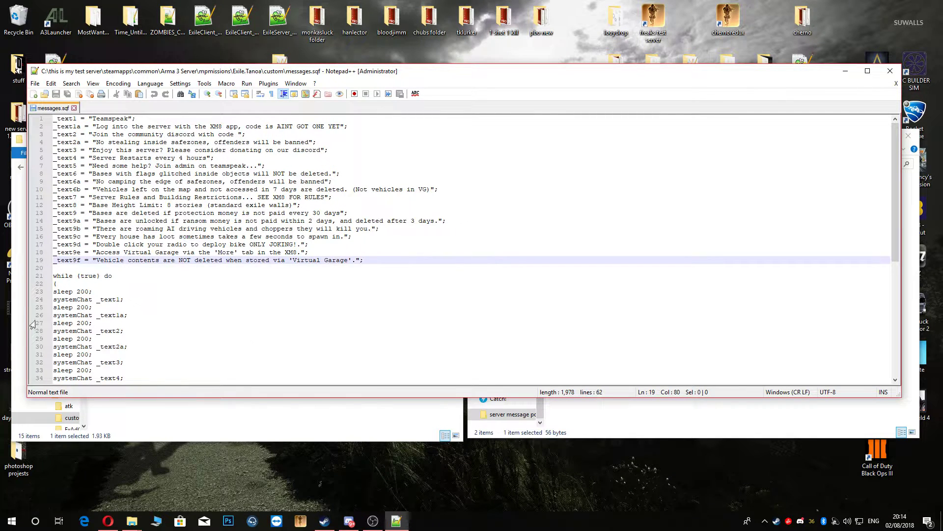
pyautogui.doubleClick(83, 292)
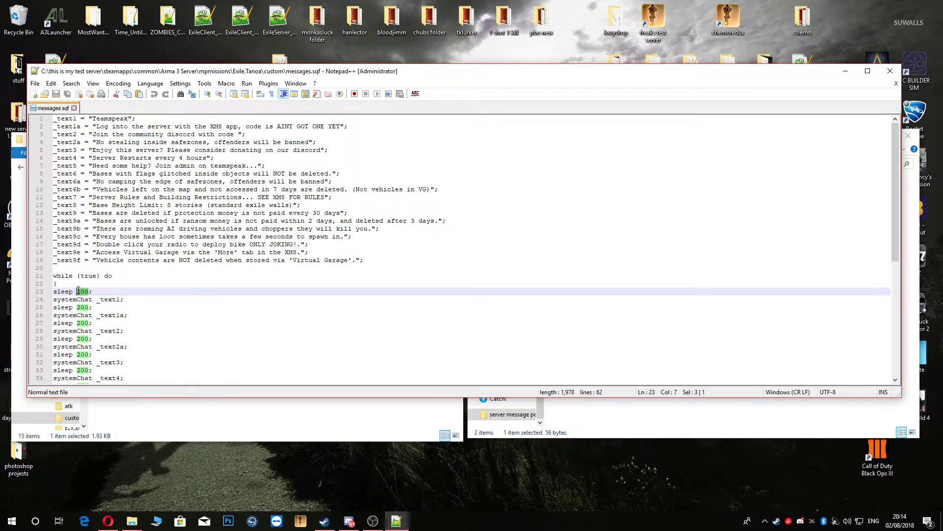
pyautogui.click(90, 292)
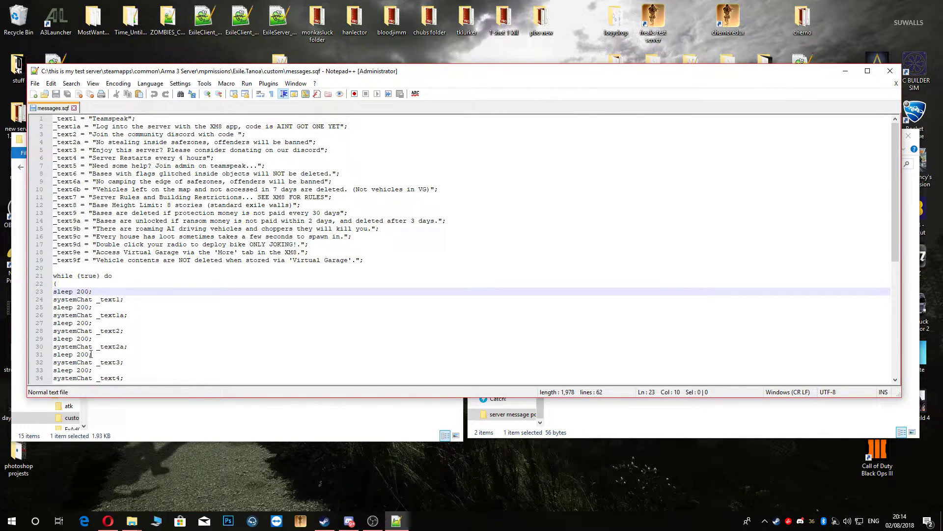
pyautogui.scroll(-5, 90, 354)
pyautogui.scroll(-3, 90, 354)
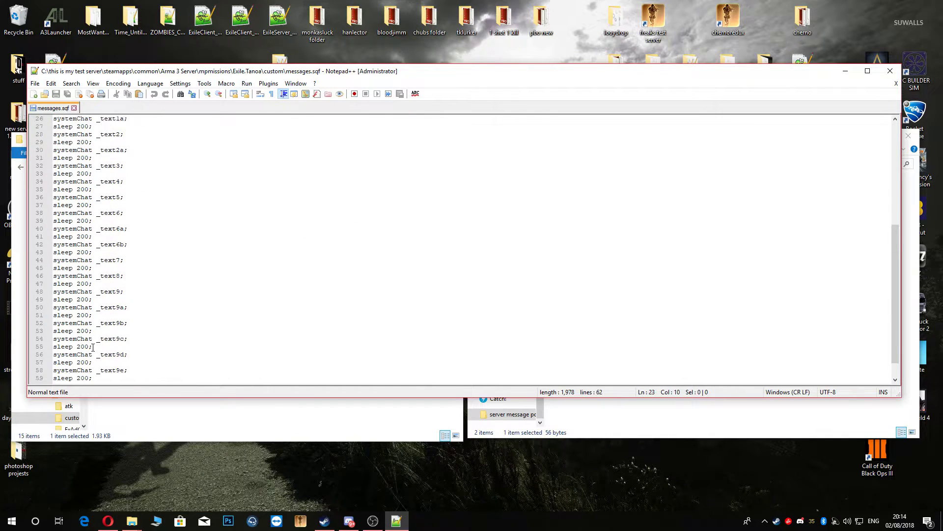
pyautogui.scroll(8, 90, 357)
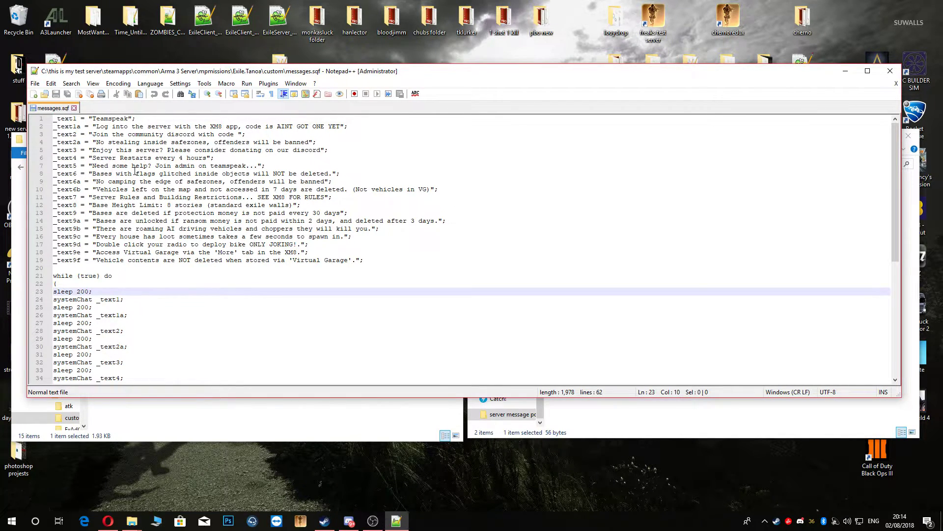
pyautogui.click(265, 165)
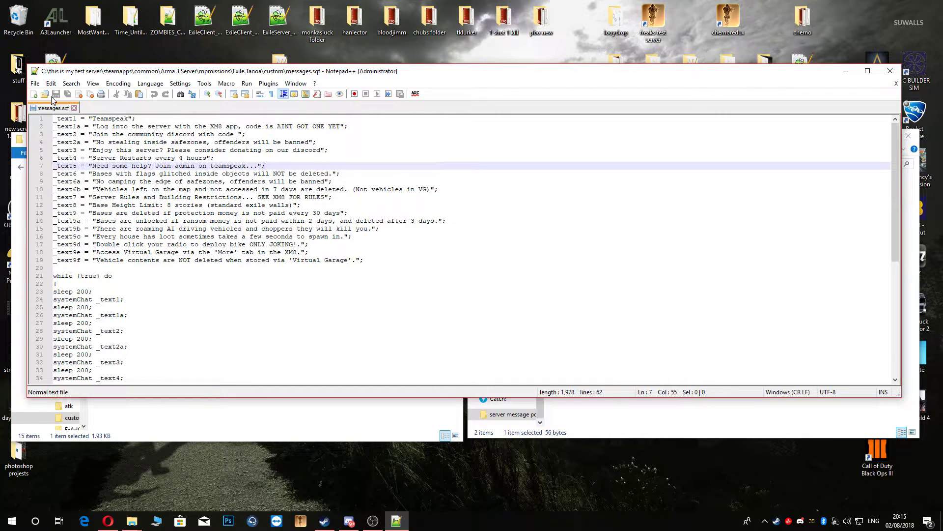
# Minimize Notepad++ and go up from custom through Exile.Tanoa to mpmissions
pyautogui.click(840, 71)
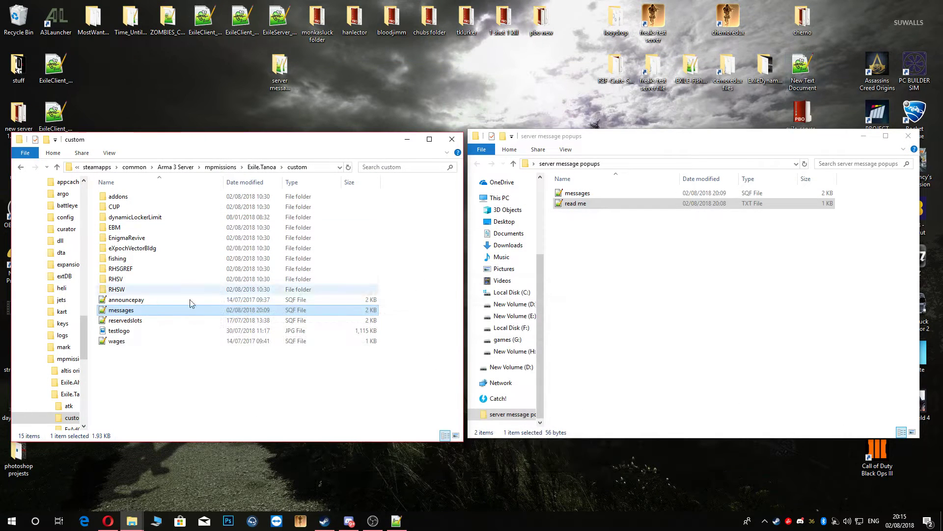
pyautogui.click(118, 206)
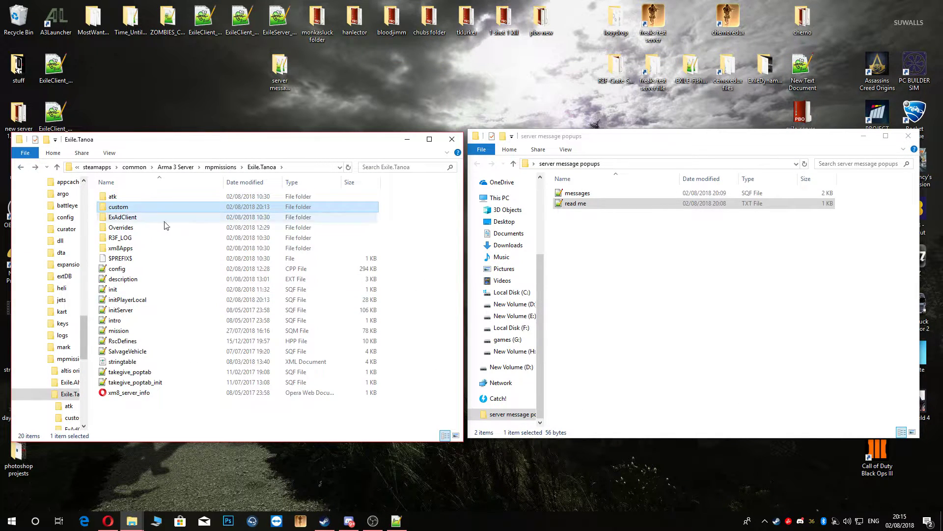
pyautogui.click(20, 167)
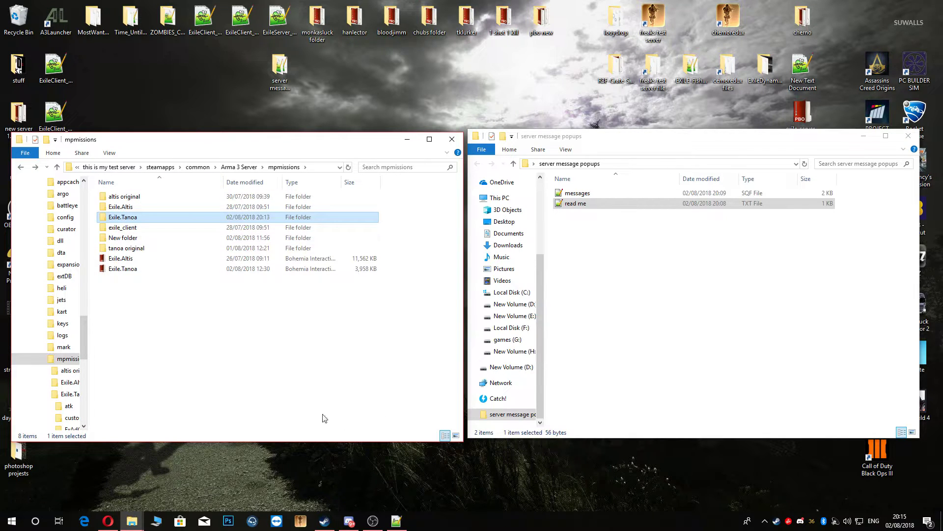